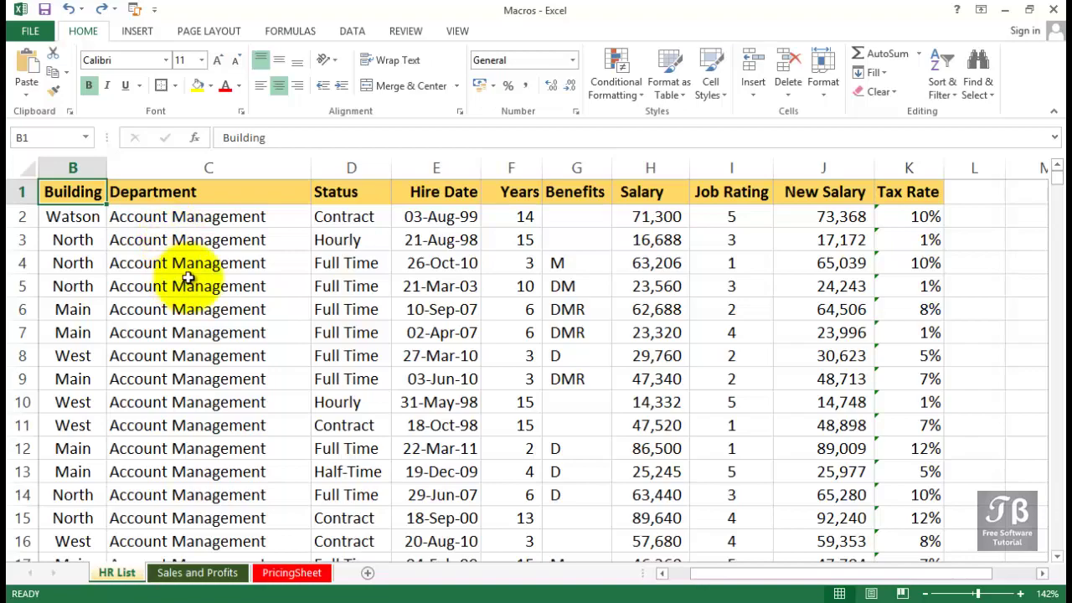
Give the Full Time cell D5 a yellow fill, red bold italic text and a border
click(360, 289)
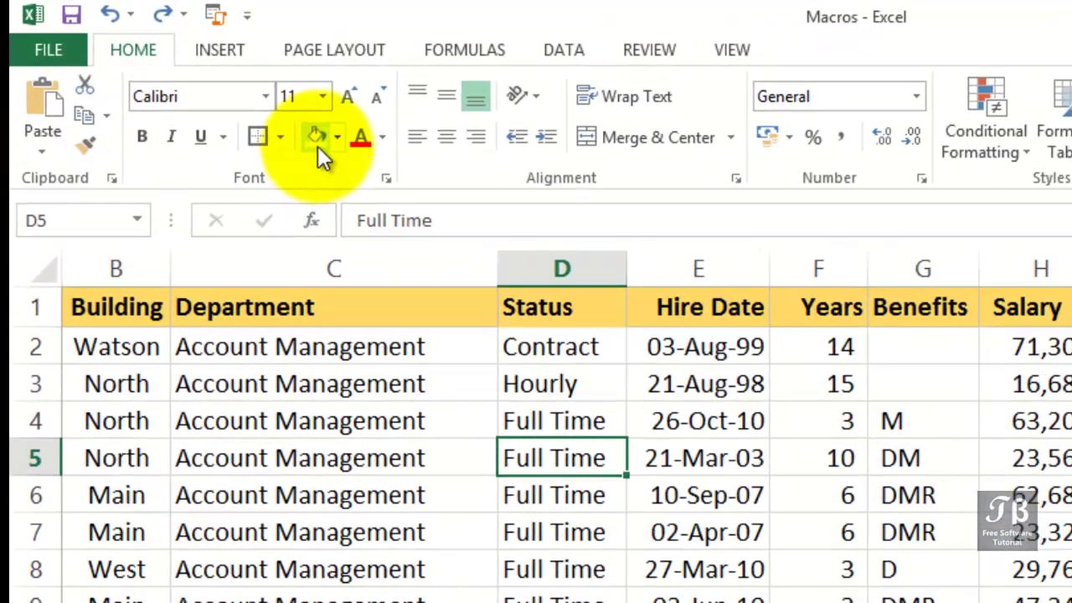
click(318, 146)
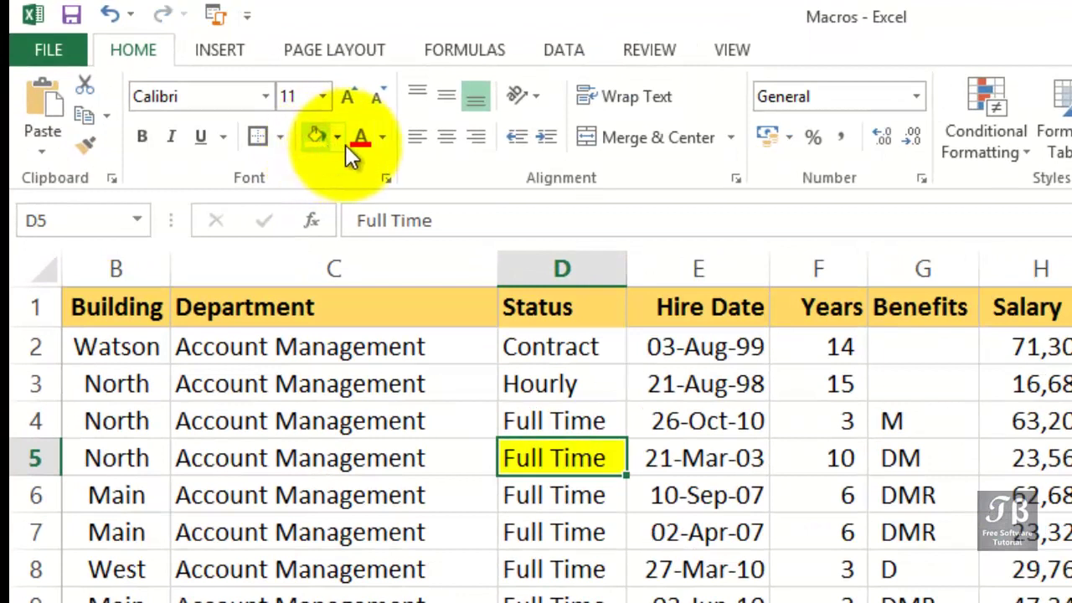
click(358, 149)
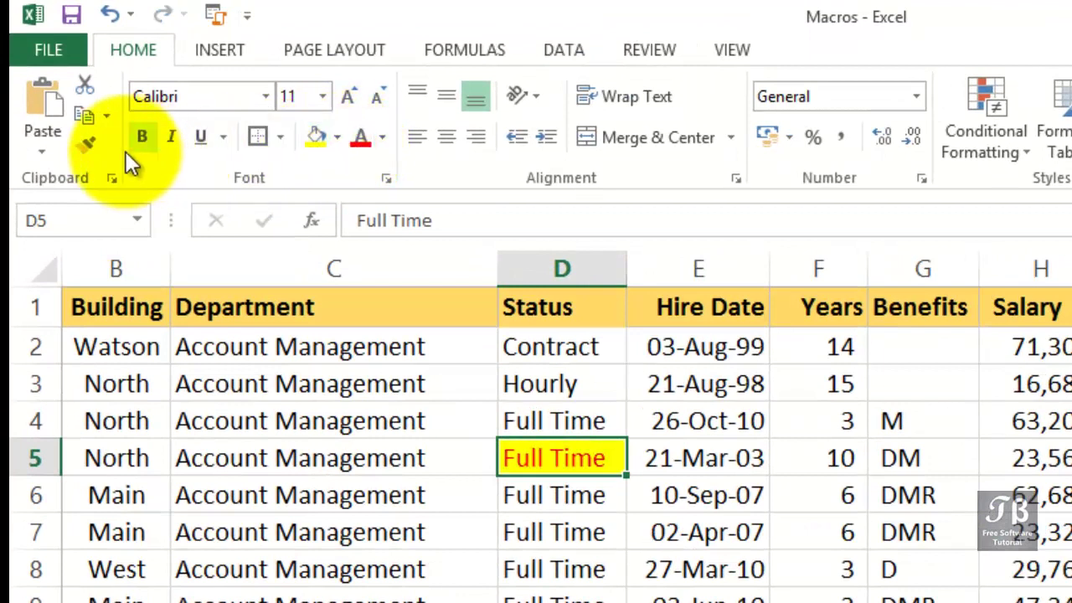
click(139, 144)
click(174, 137)
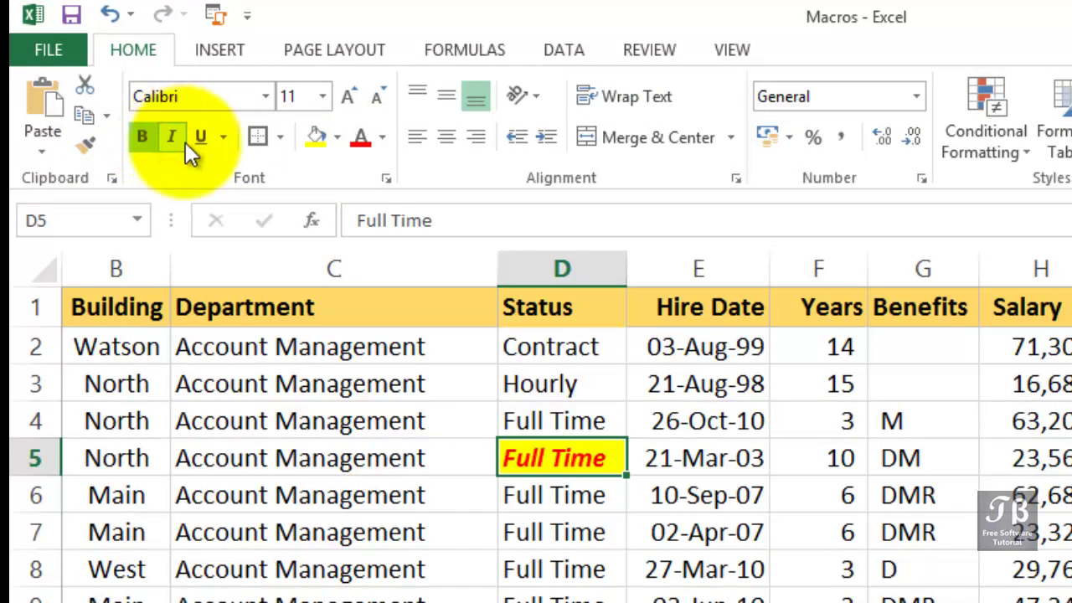
click(258, 136)
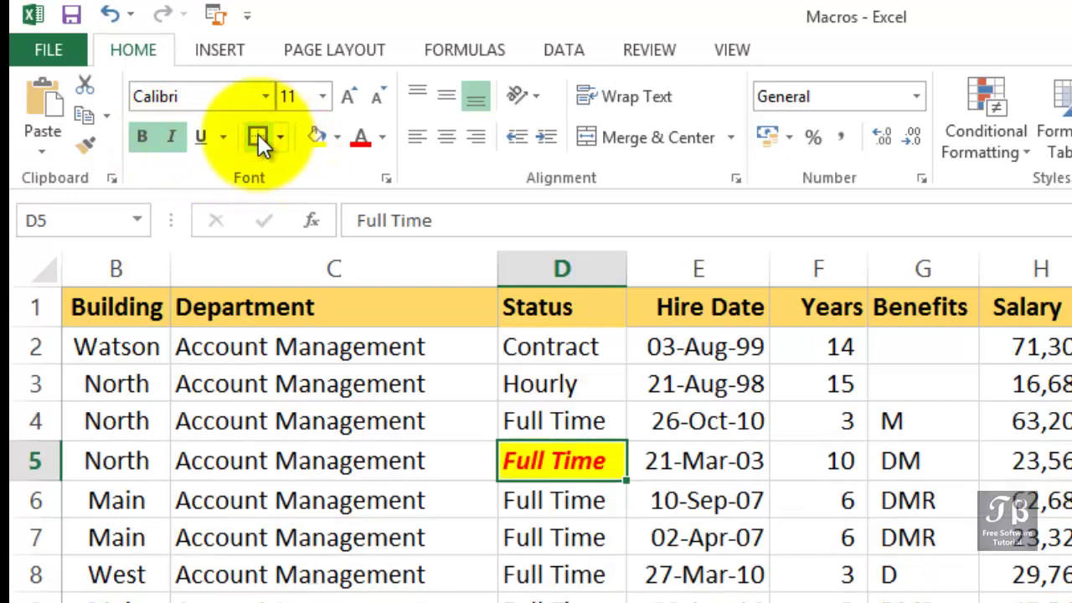
Select the Status cells below D5, ending with D9 selected on its own
click(533, 514)
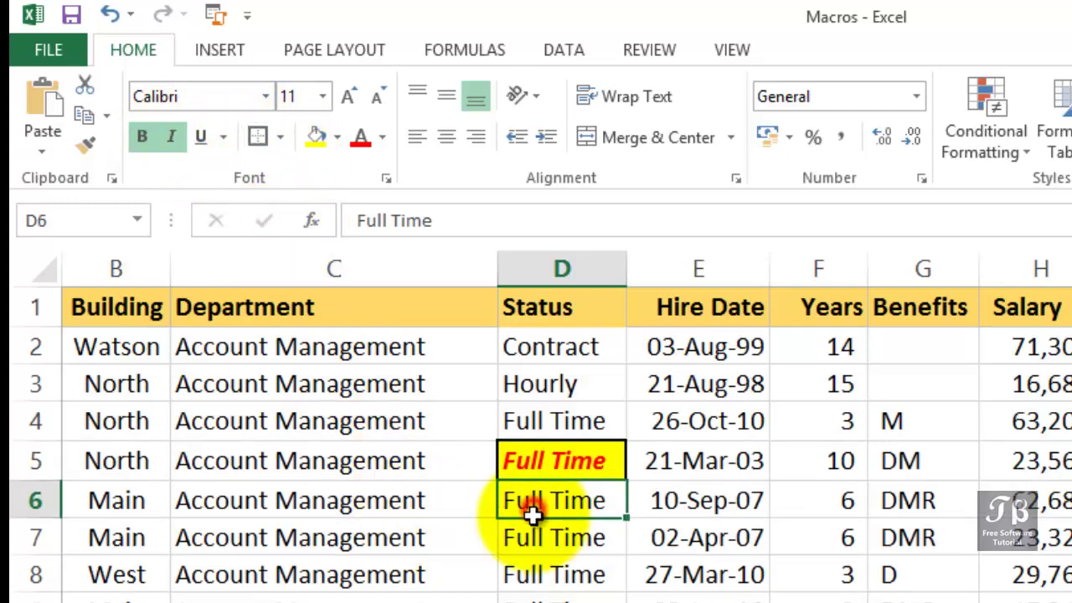
drag(532, 514, 548, 602)
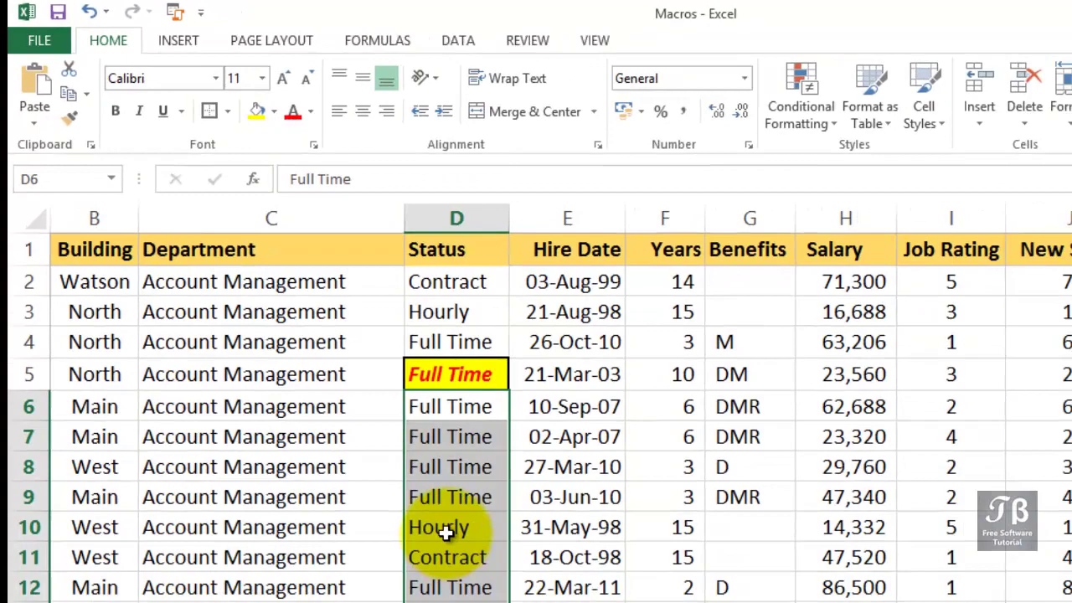
click(450, 499)
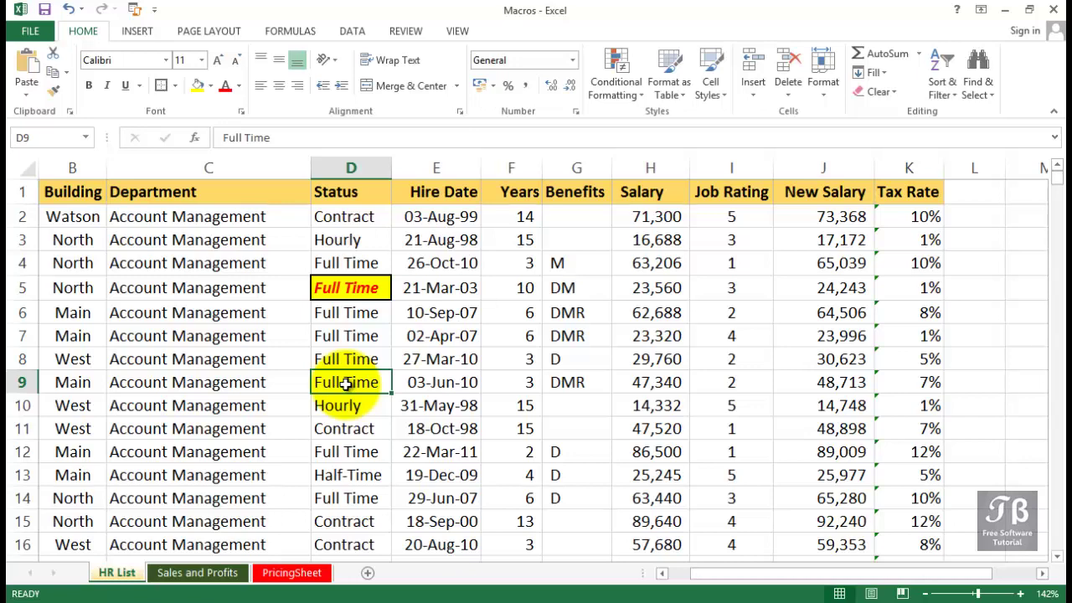
scroll(346, 383, down, 1)
scroll(346, 383, down, 1)
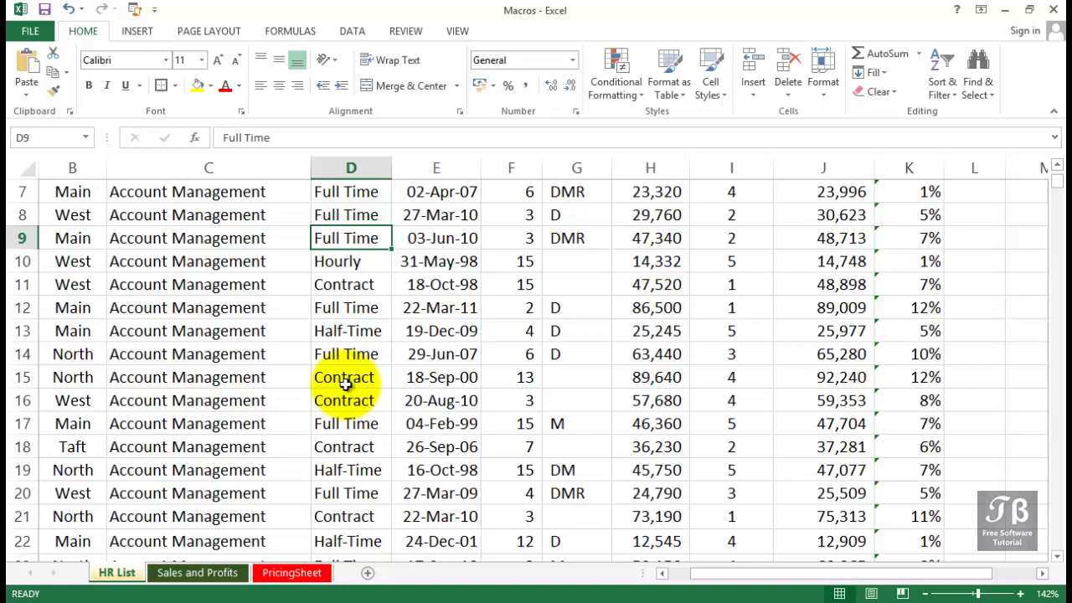
scroll(345, 384, up, 1)
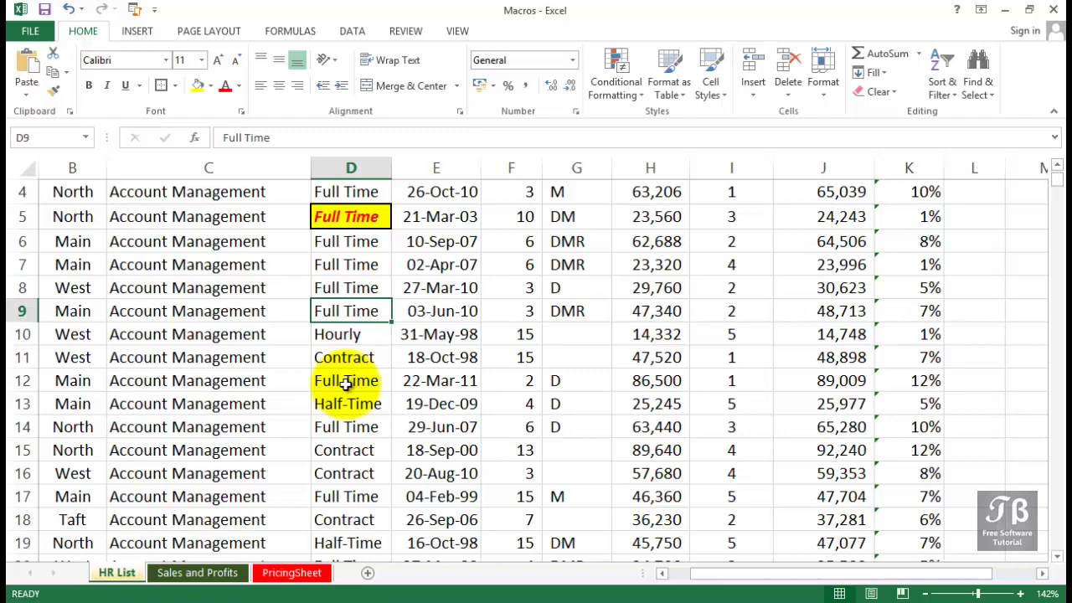
Show the Macros dropdown from the VIEW tab
click(460, 31)
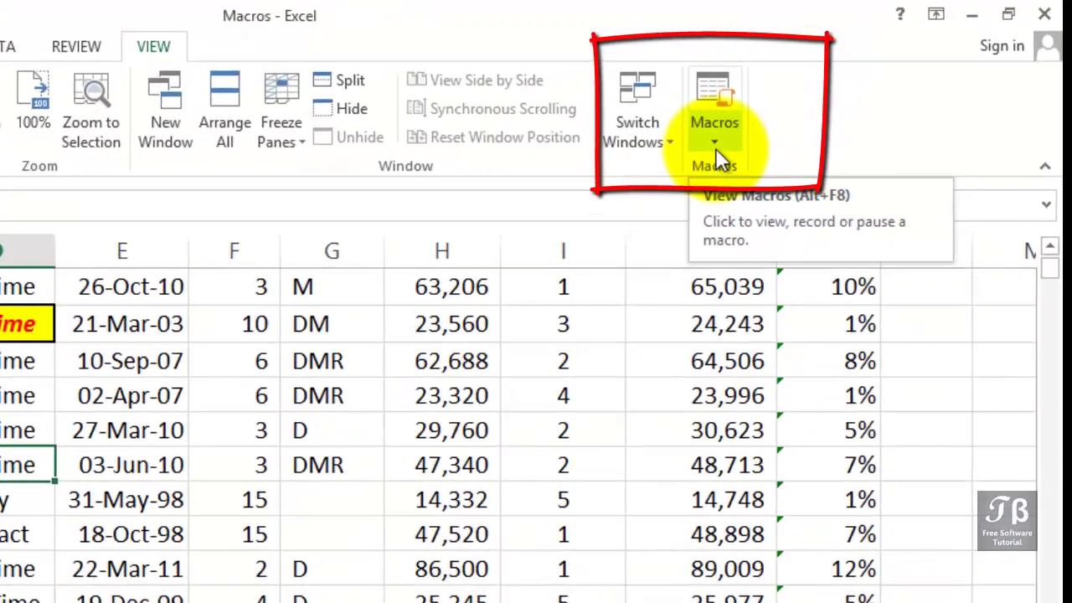
click(716, 149)
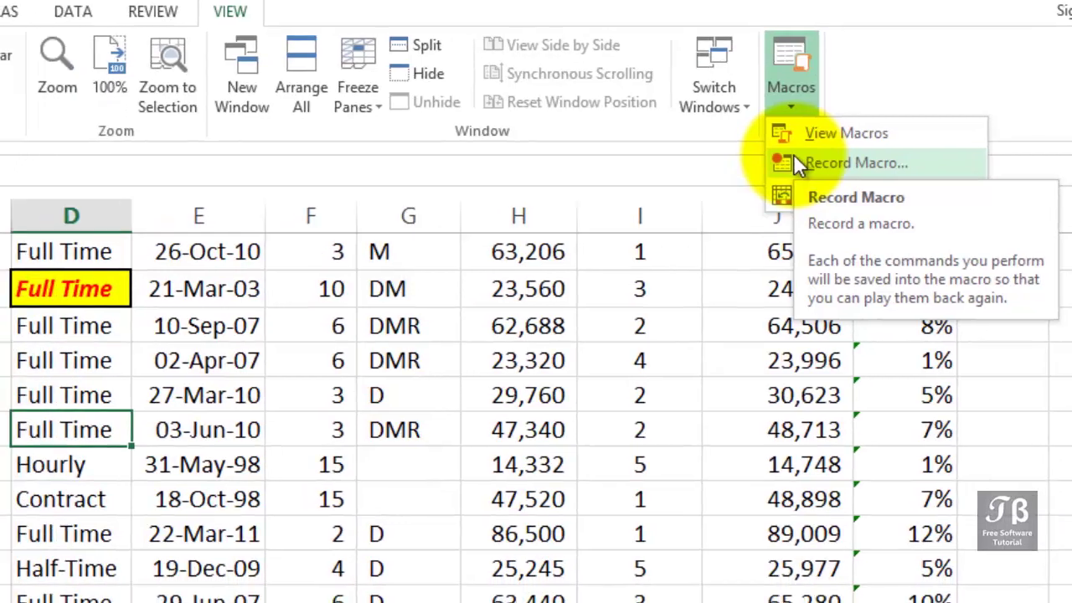
Start a new macro recording named Highlight_Cells
click(720, 197)
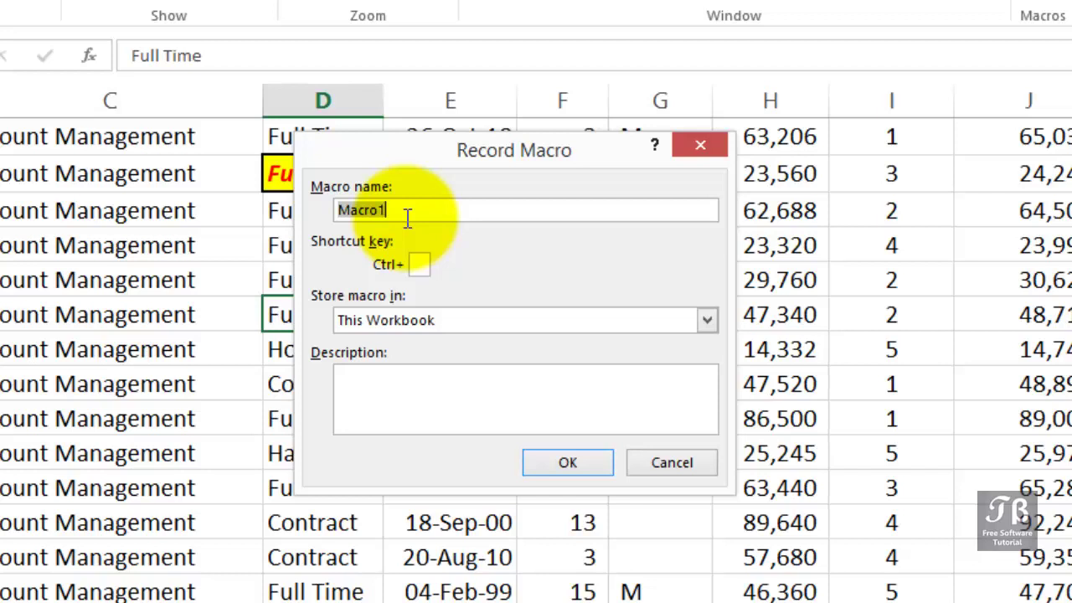
text(H)
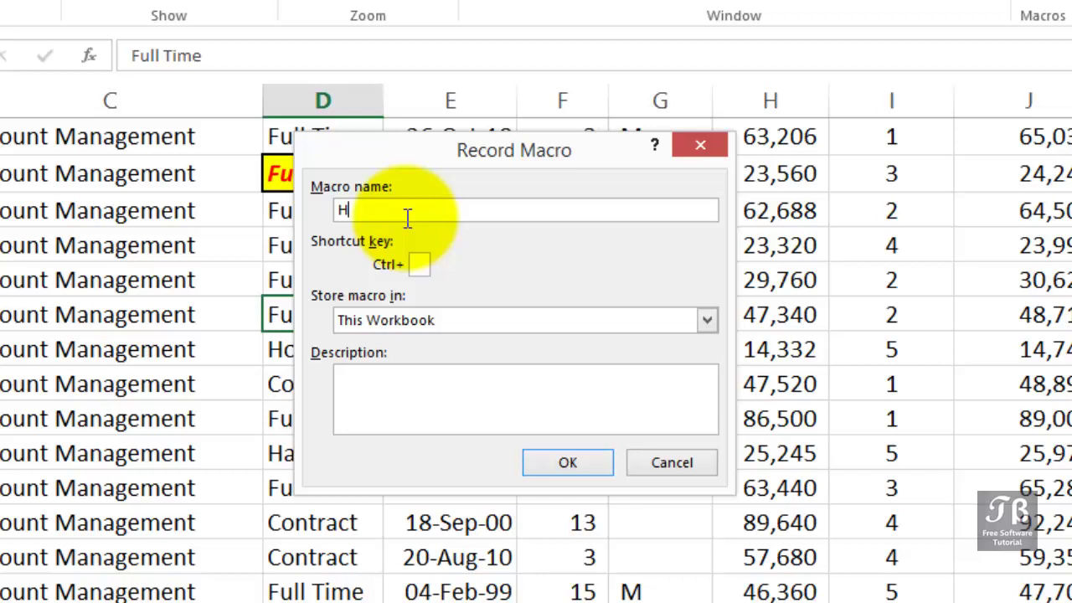
text(ighlight_Cells)
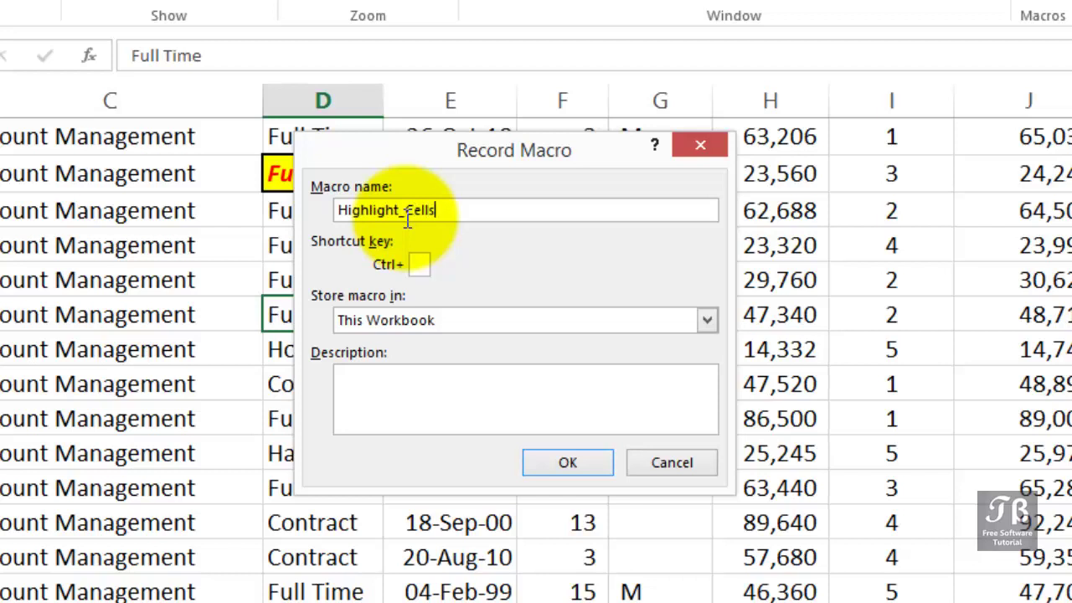
Set the macro's shortcut key to Ctrl+Shift+H
click(419, 264)
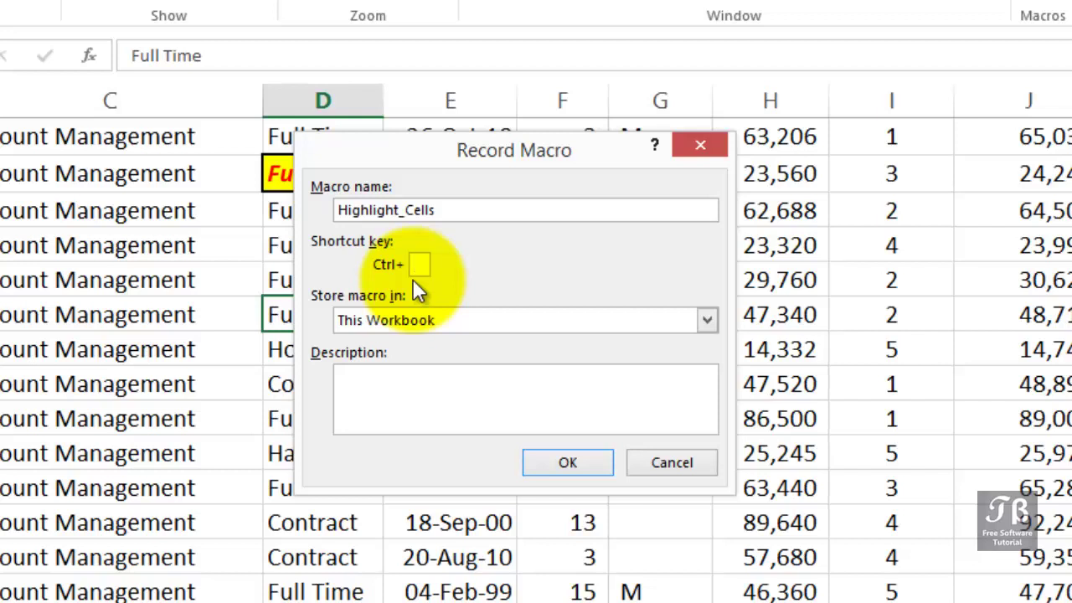
text(H)
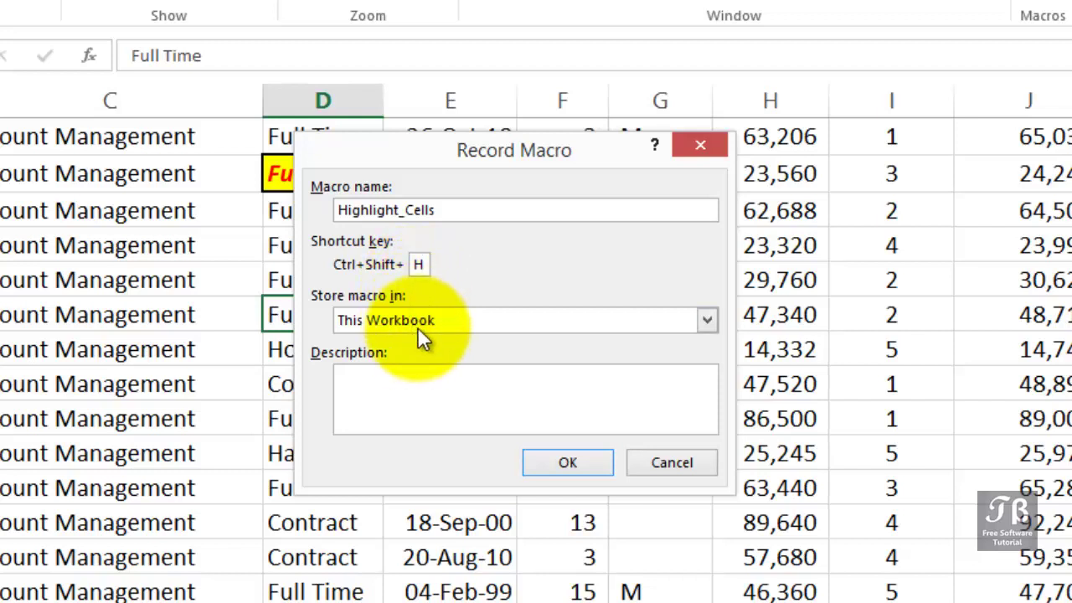
Keep the macro stored in This Workbook, start recording, and scroll HR List back to its top
click(709, 319)
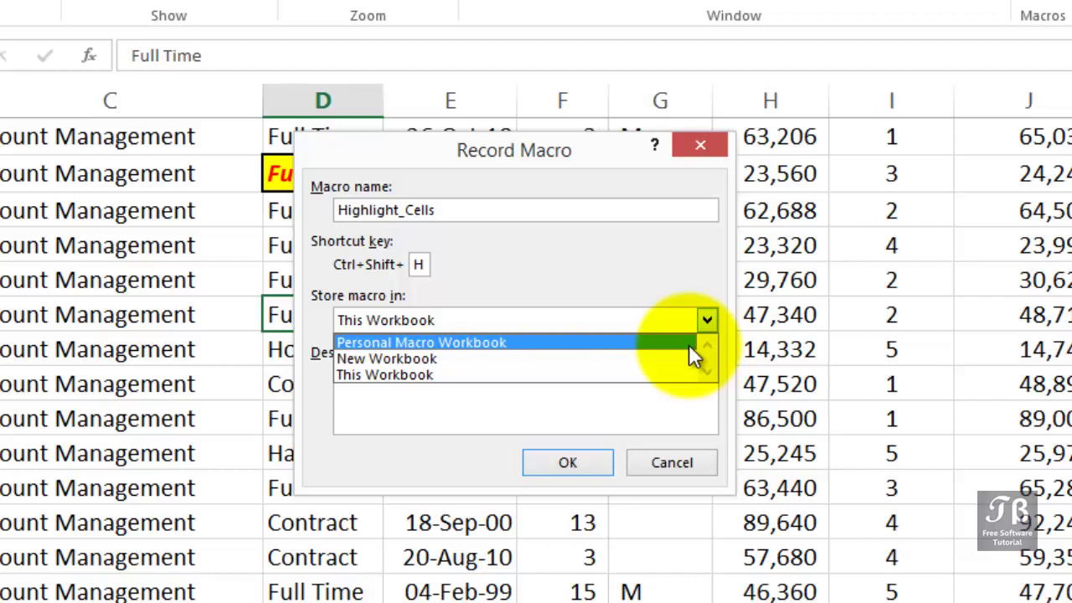
click(608, 375)
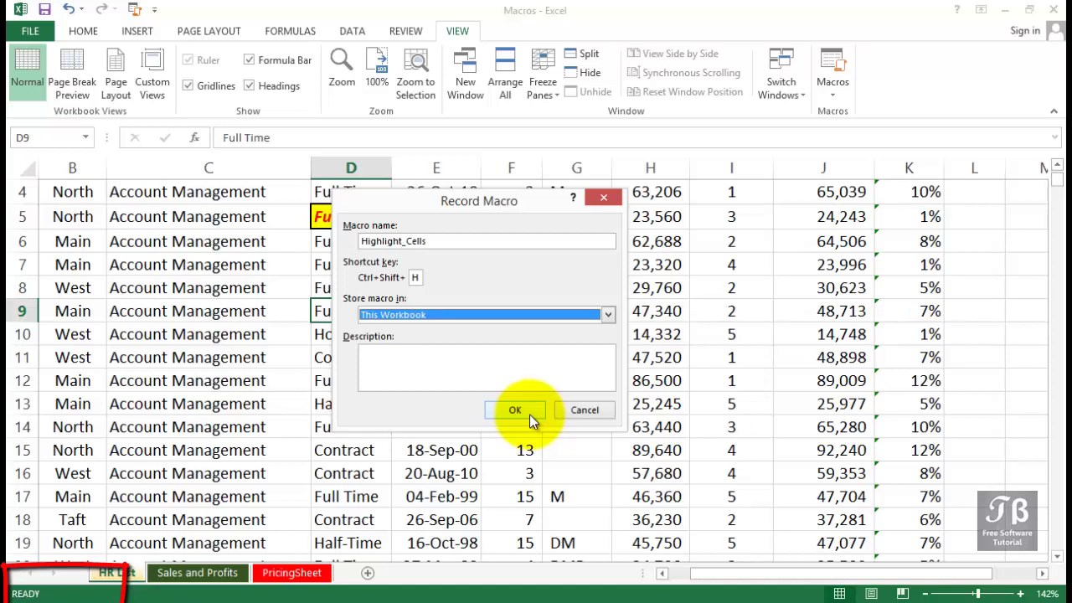
click(514, 410)
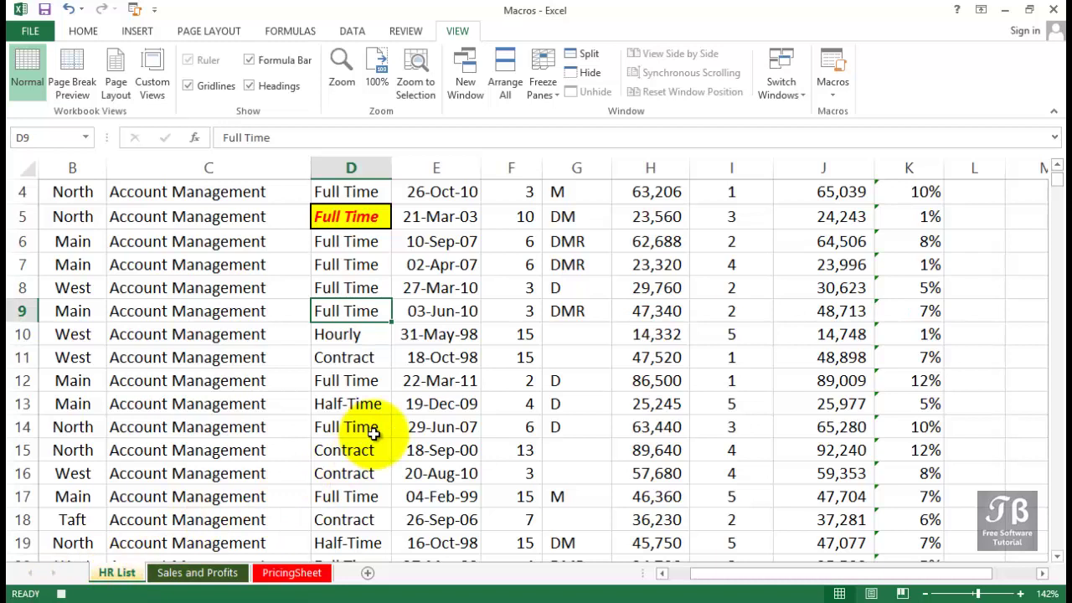
click(841, 93)
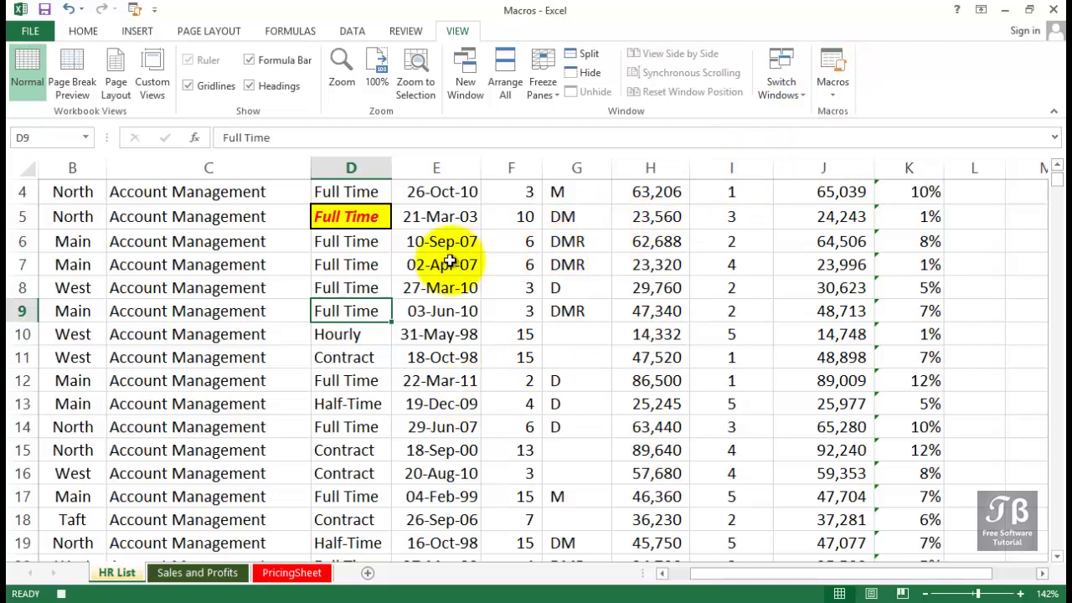
scroll(450, 262, down, 2)
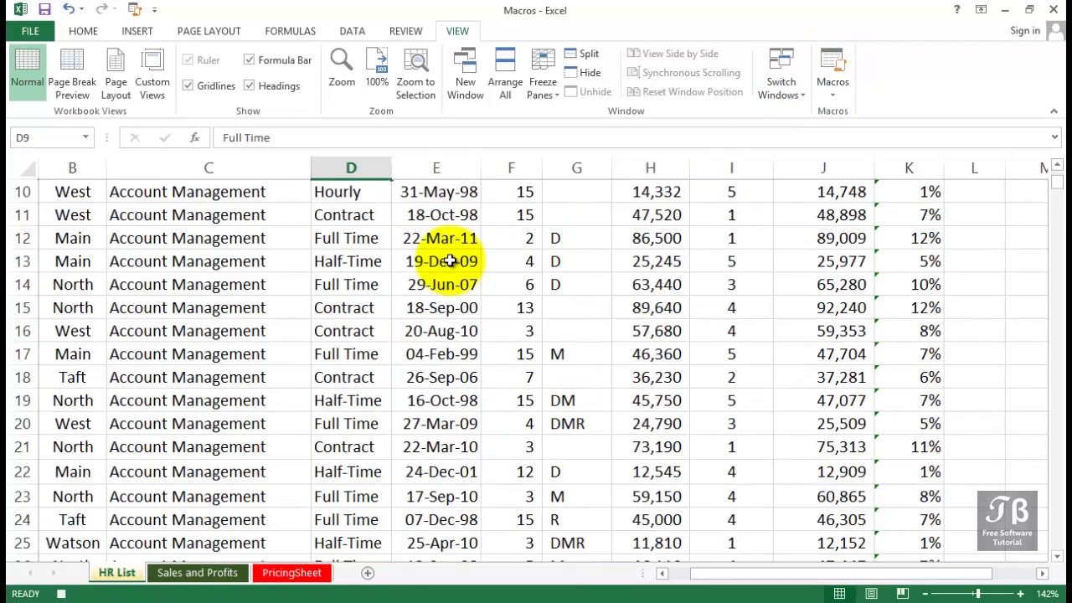
scroll(450, 262, up, 3)
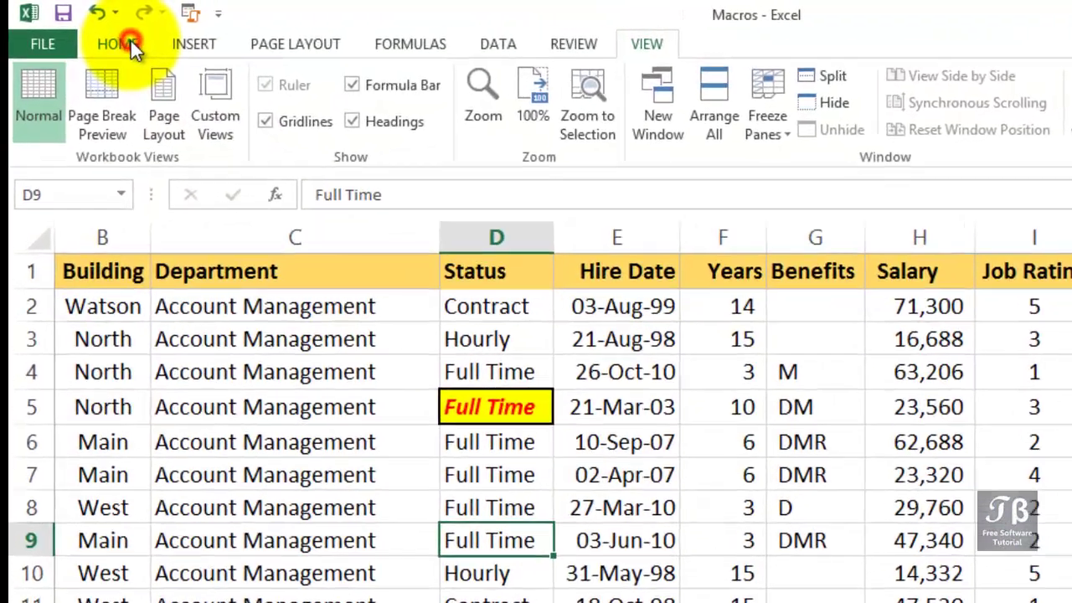
Make D9 bold and italic with a Thick Box Border, yellow fill and red font
click(107, 39)
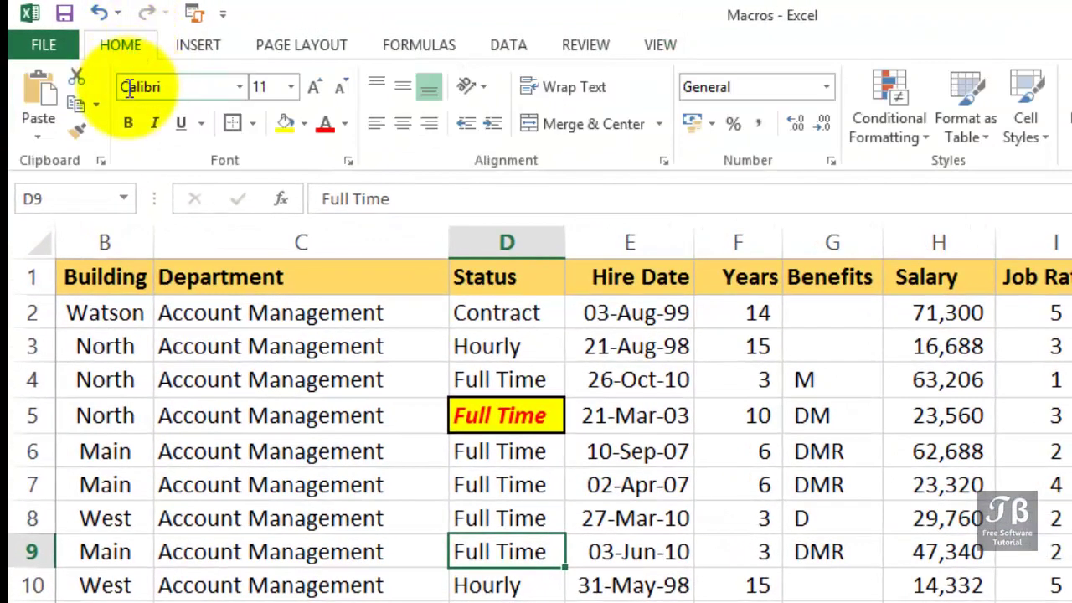
click(136, 130)
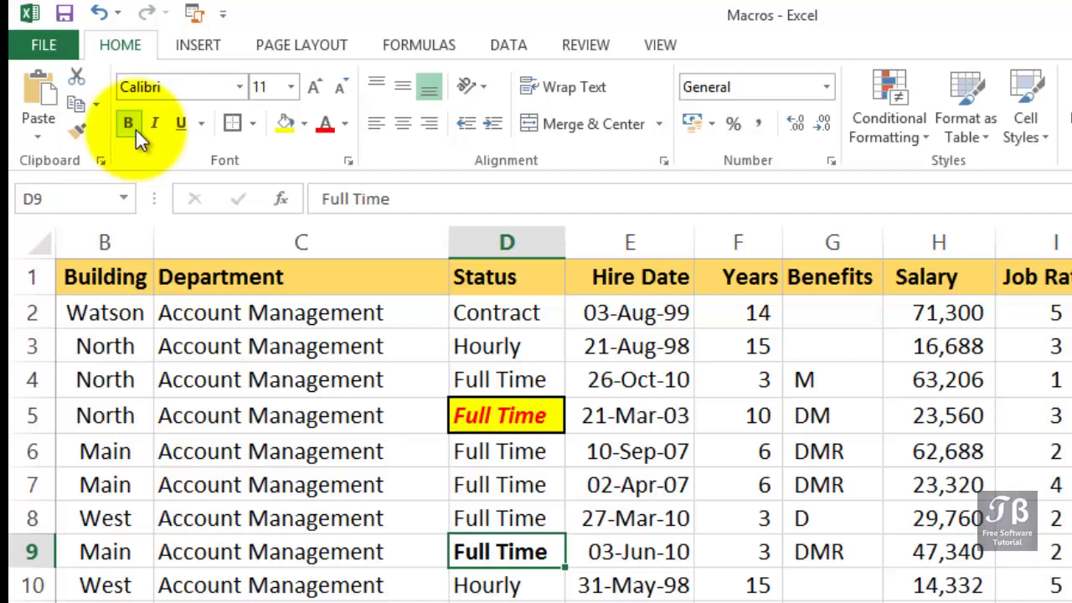
click(155, 128)
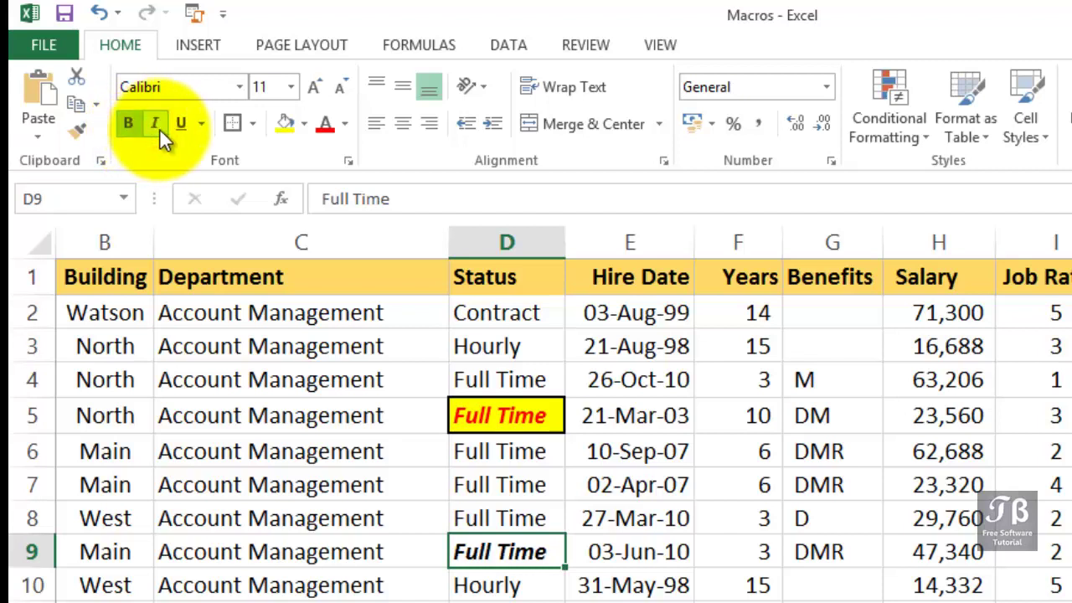
click(253, 125)
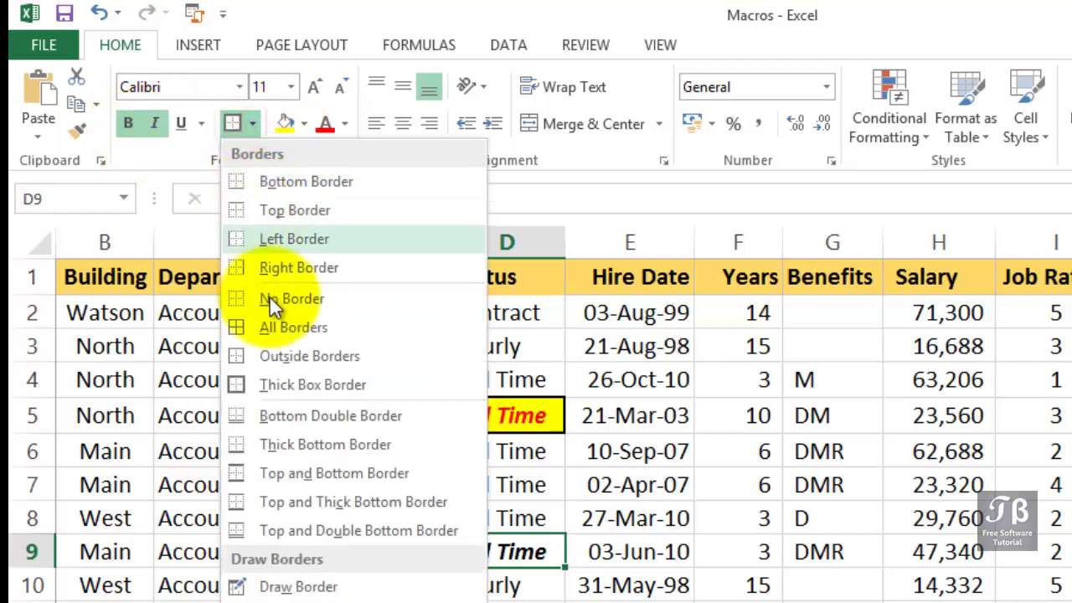
click(282, 385)
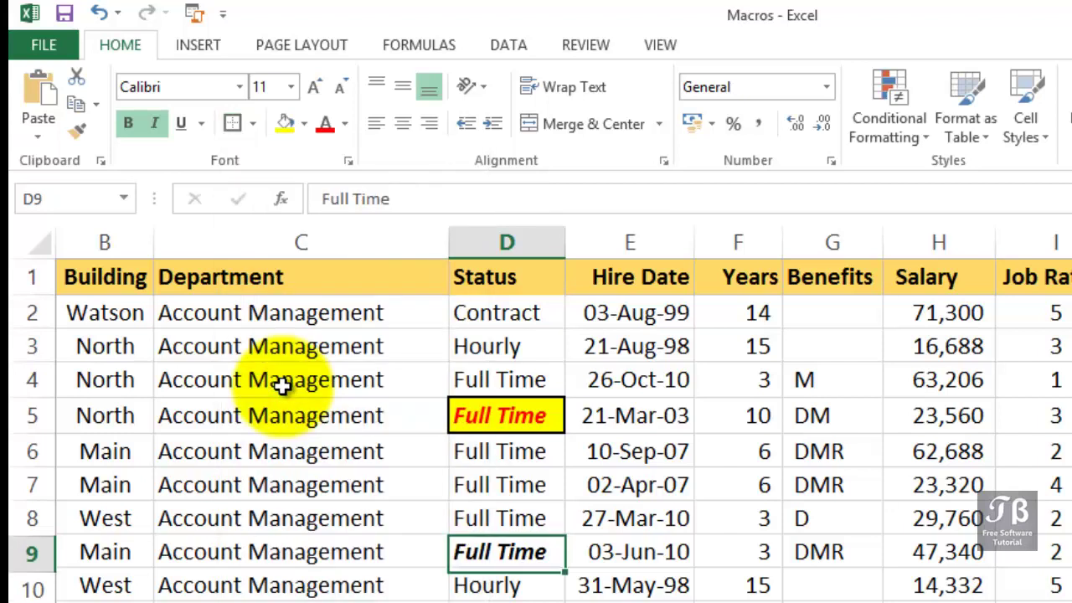
click(305, 125)
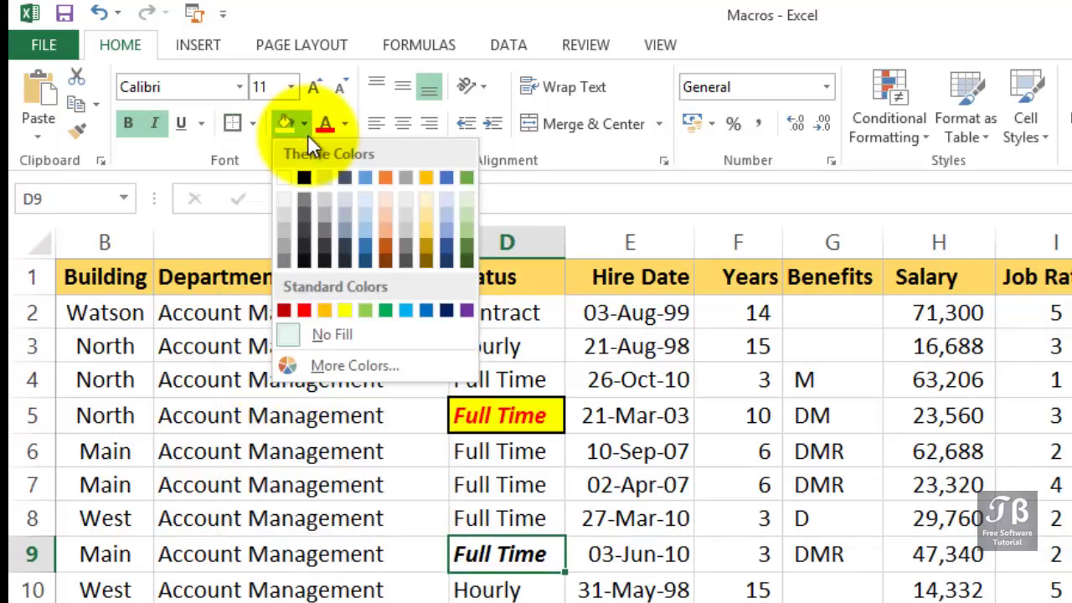
click(347, 310)
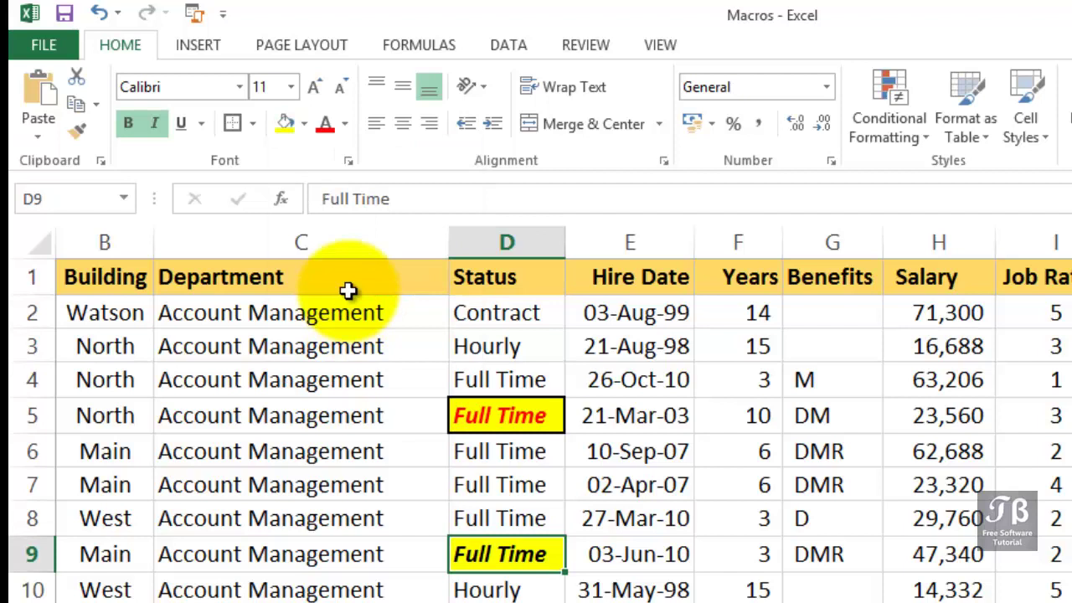
click(345, 129)
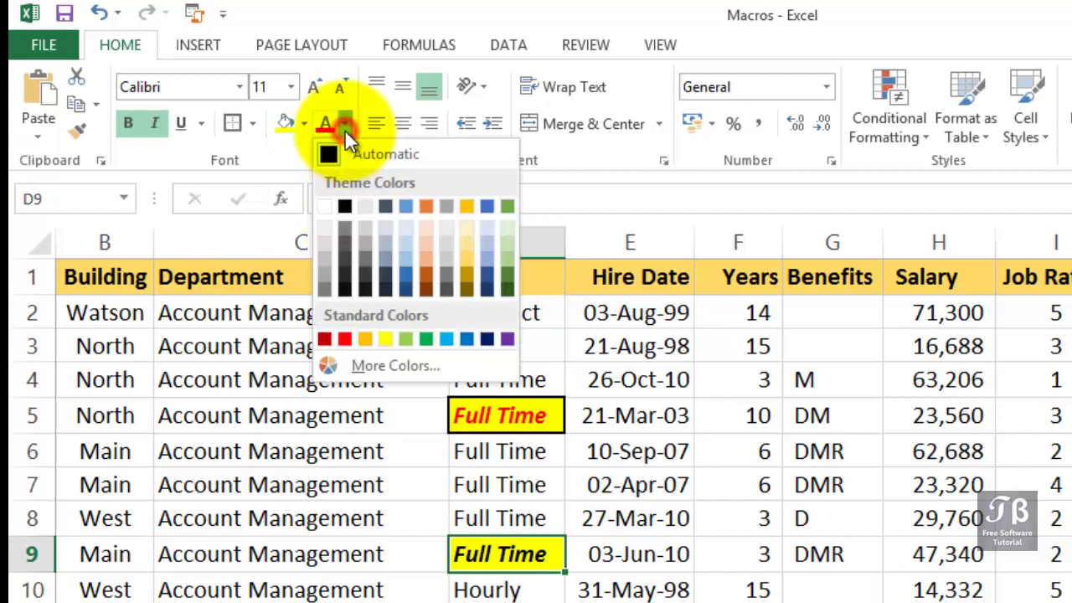
click(343, 334)
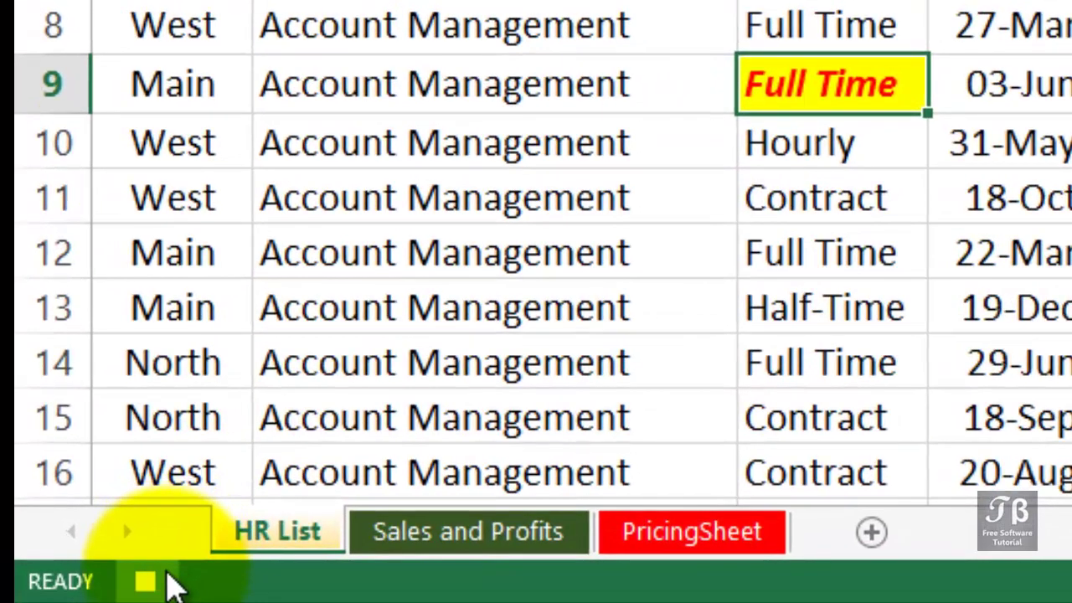
Stop recording, then apply the Highlight_Cells macro to D14:E14 with Ctrl+Shift+H
click(165, 578)
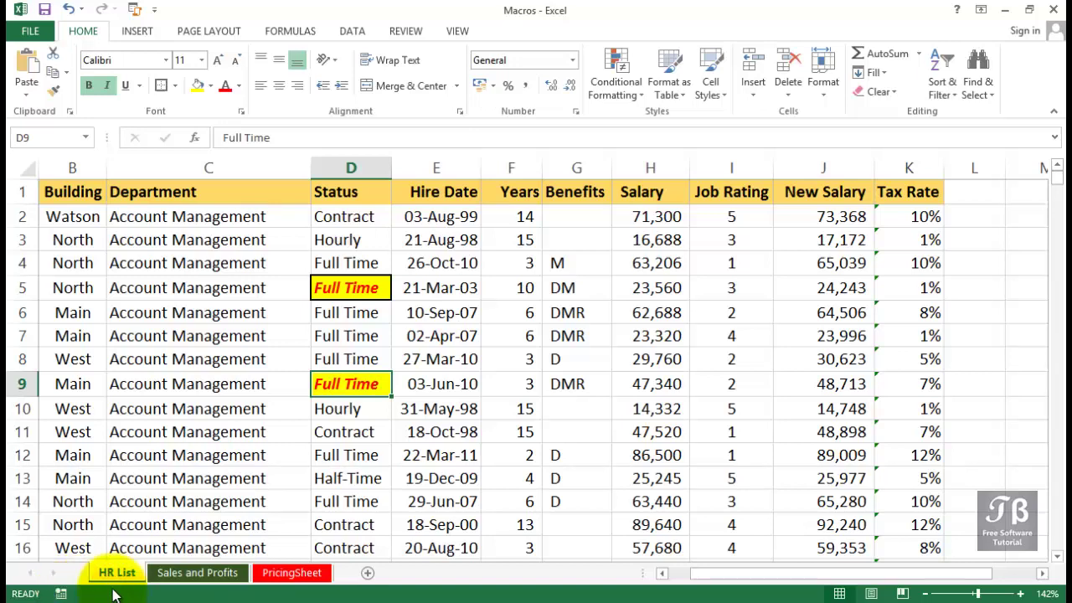
scroll(282, 477, down, 1)
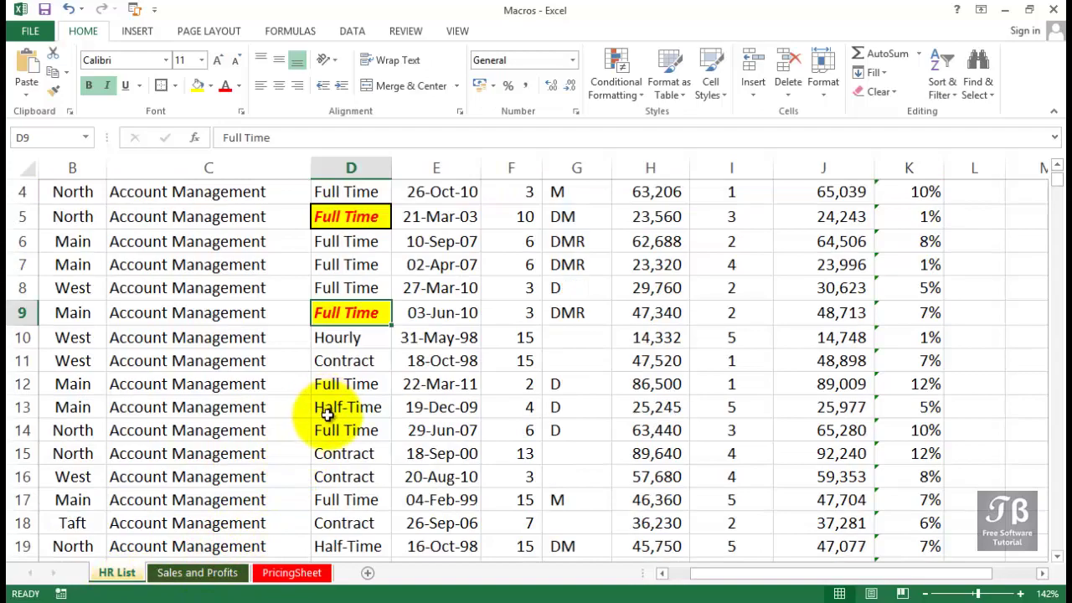
click(340, 385)
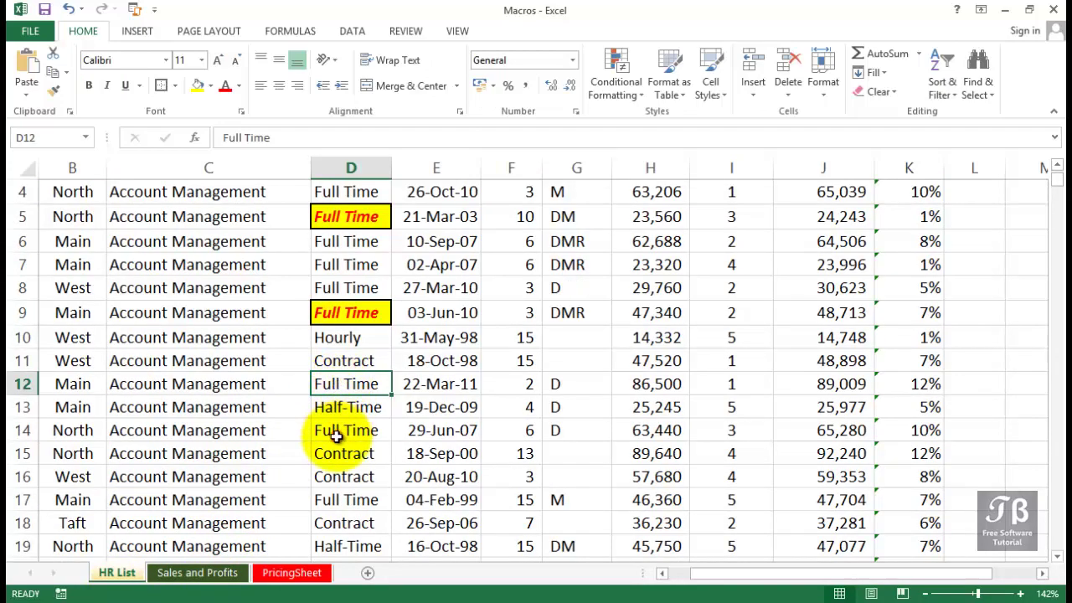
drag(347, 430, 410, 430)
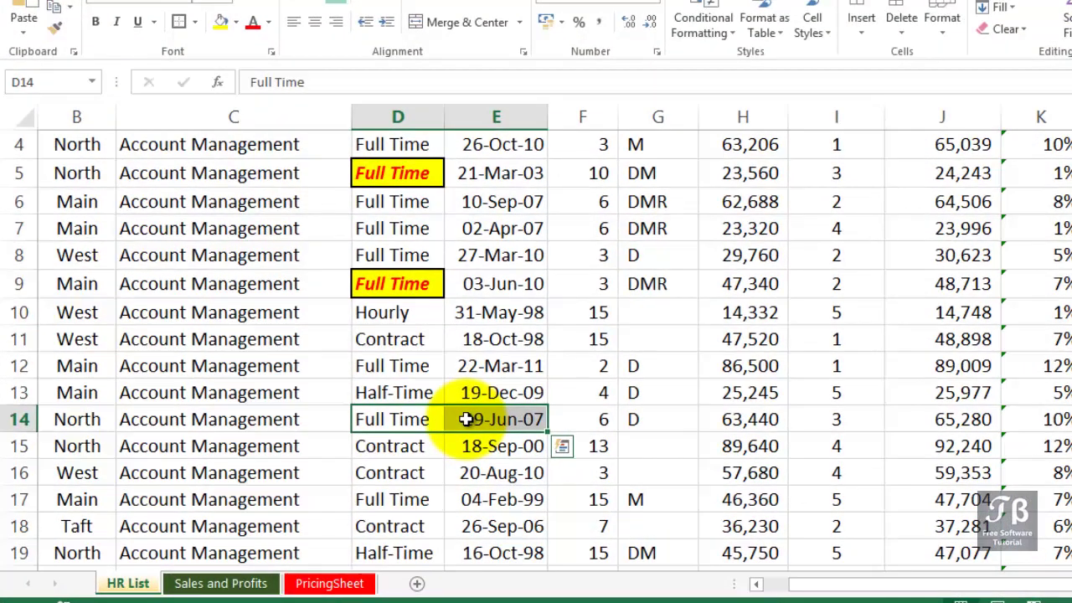
key(ctrl+shift+h)
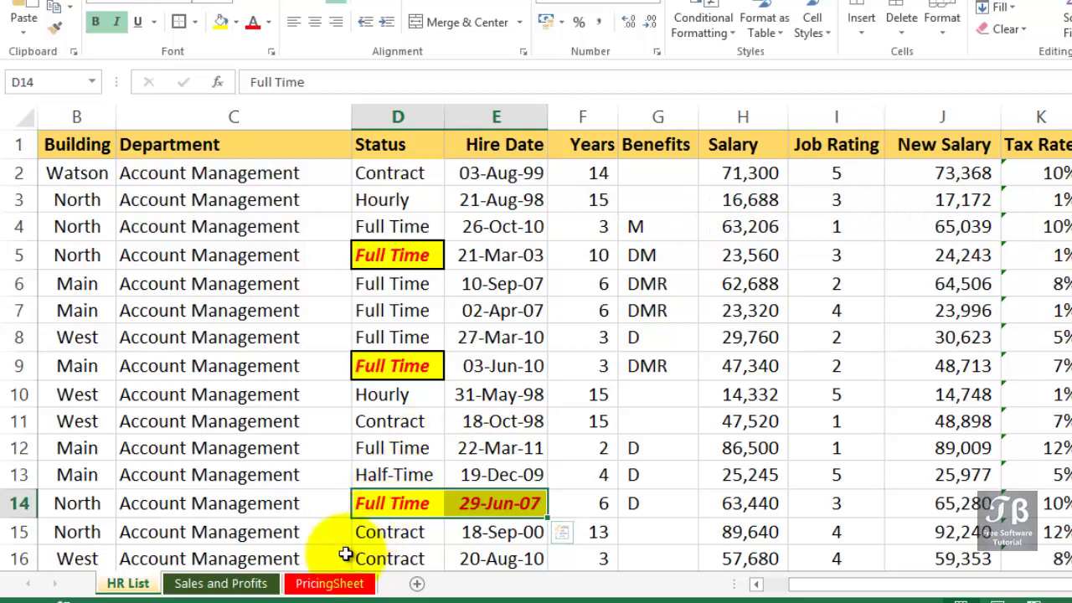
Run the Ctrl+Shift+H highlight macro on cell G5 of PricingSheet
click(327, 582)
click(553, 199)
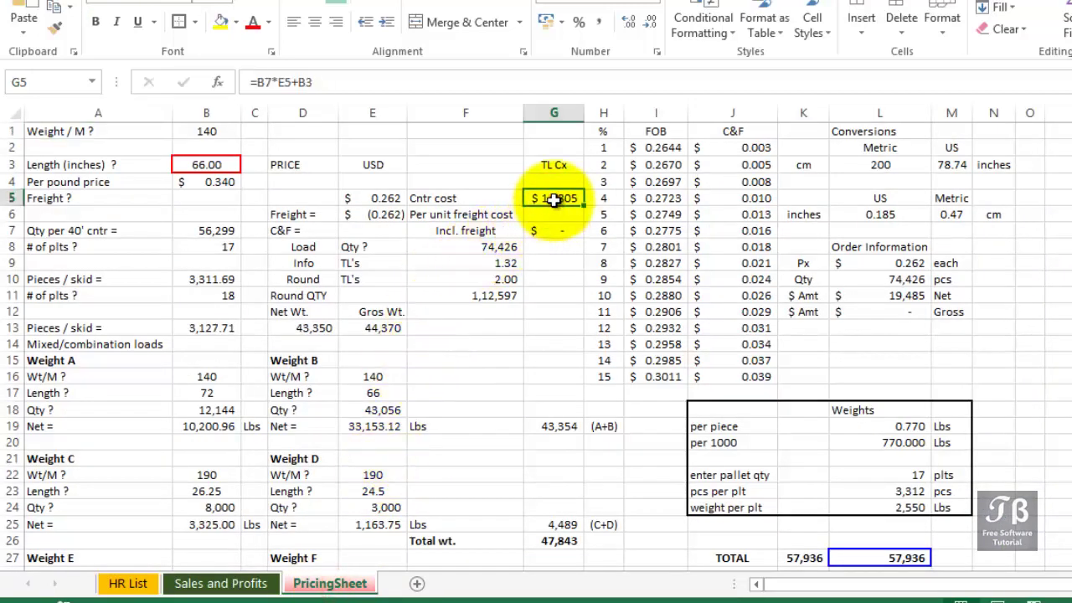
key(ctrl+shift+h)
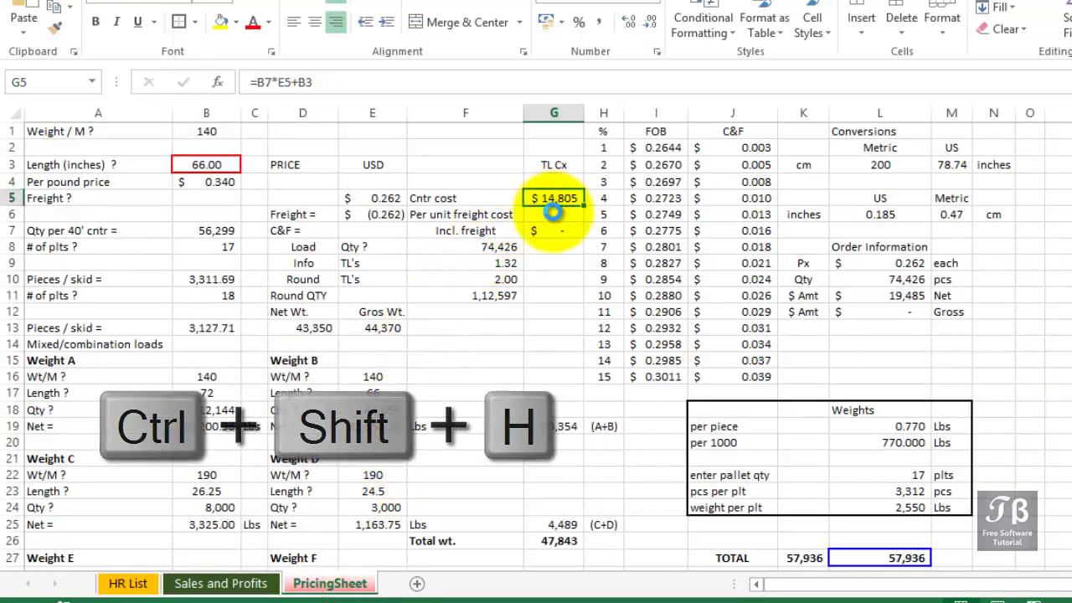